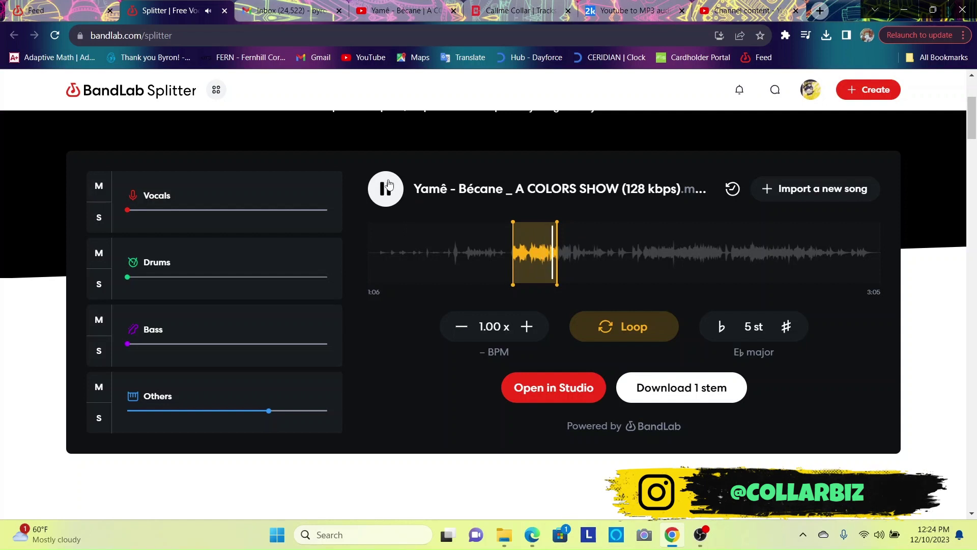
Step: Pause the song preview and open the isolated Others stem in Studio
left_click(387, 187)
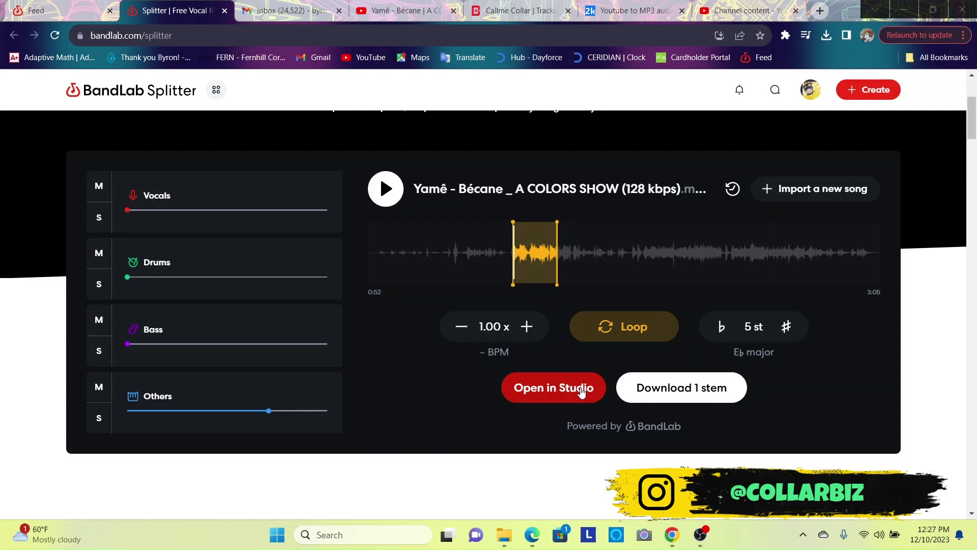
left_click(581, 392)
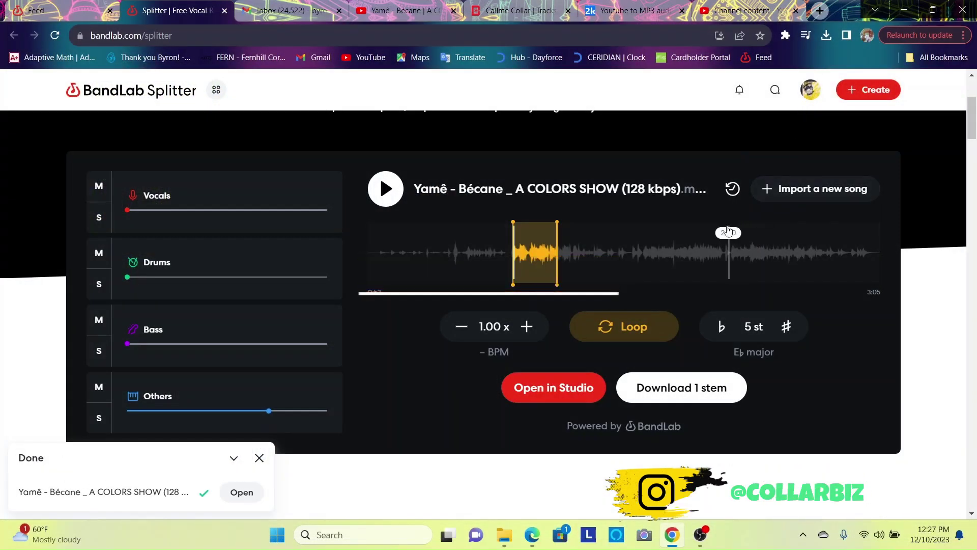
left_click(540, 402)
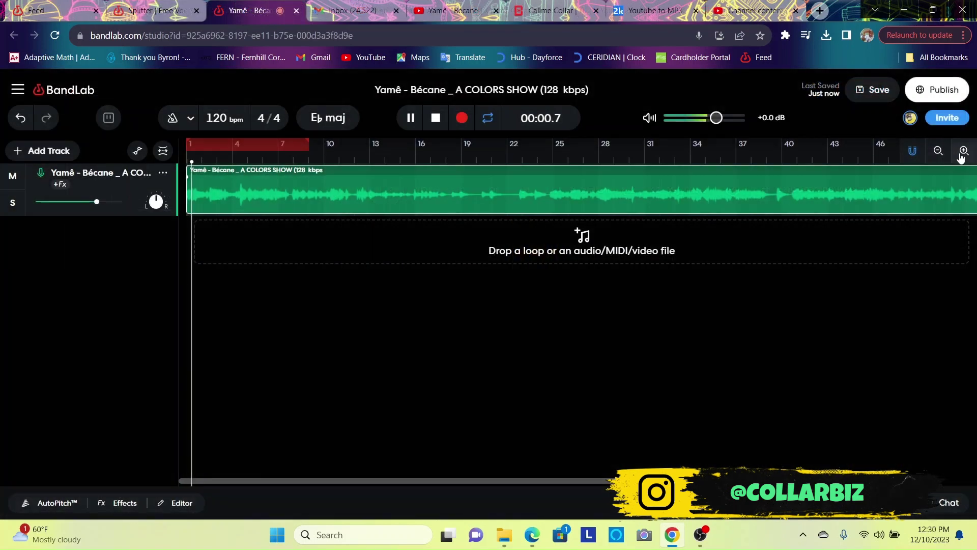
Step: Split the audio clip just before bar 9 and stop playback
left_click(963, 151)
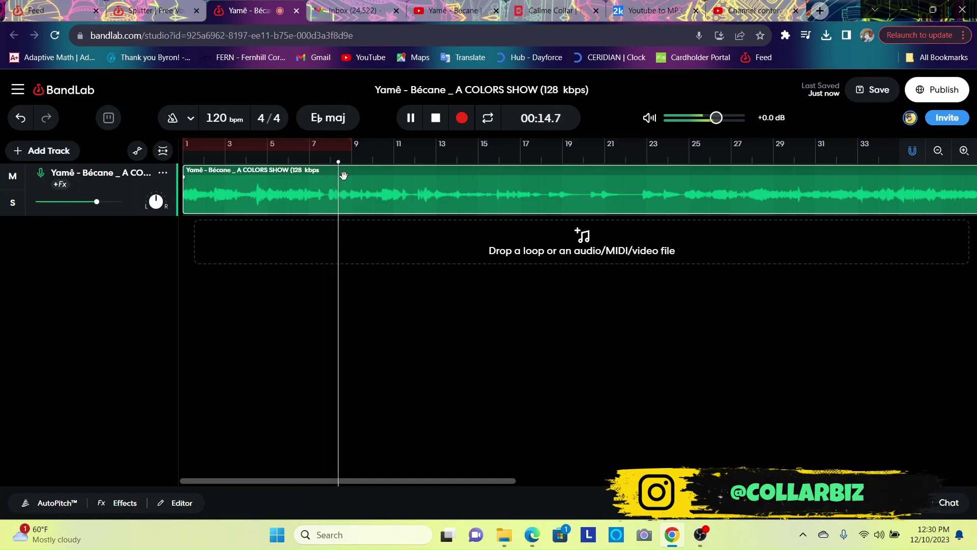
key("ctrl+e")
key("space")
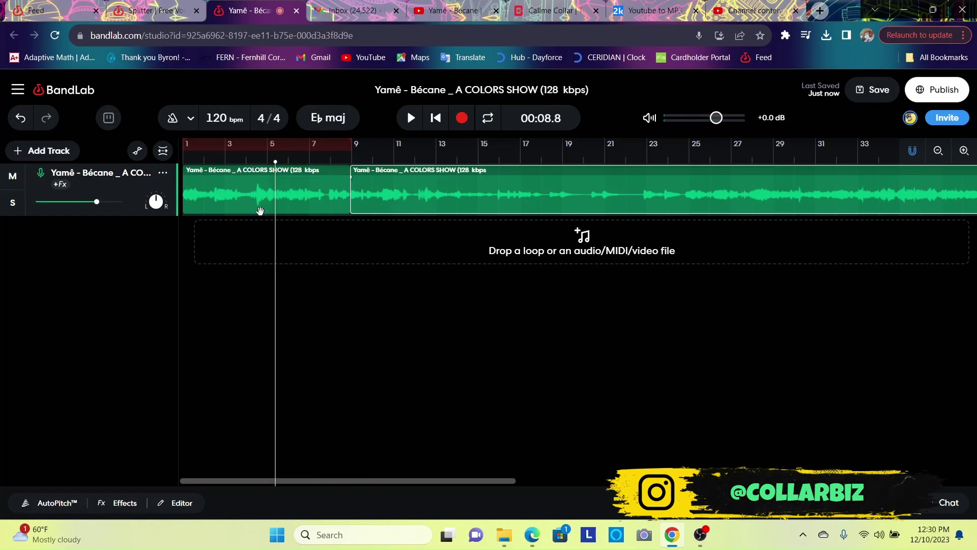
Step: Duplicate the audio track with its two clips
left_click_drag(476, 193, 473, 237)
right_click(78, 179)
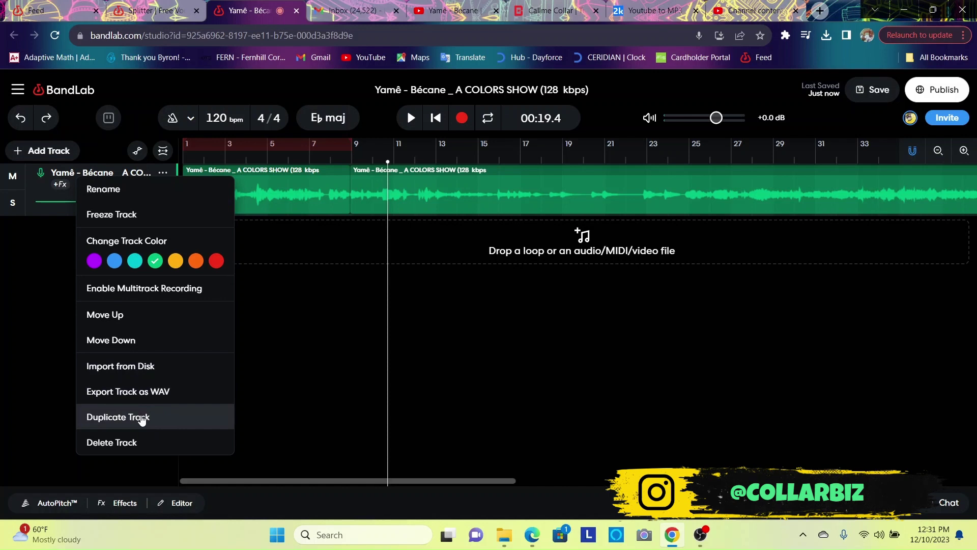
left_click(142, 418)
Step: Delete the first section from the duplicate track and the section after bar 9 from the original track
left_click(323, 251)
key("Delete")
left_click(414, 205)
key("Delete")
Step: Move the remaining clip on the duplicate track to bar 1 and mute that track
left_click_drag(449, 248, 281, 249)
left_click(12, 228)
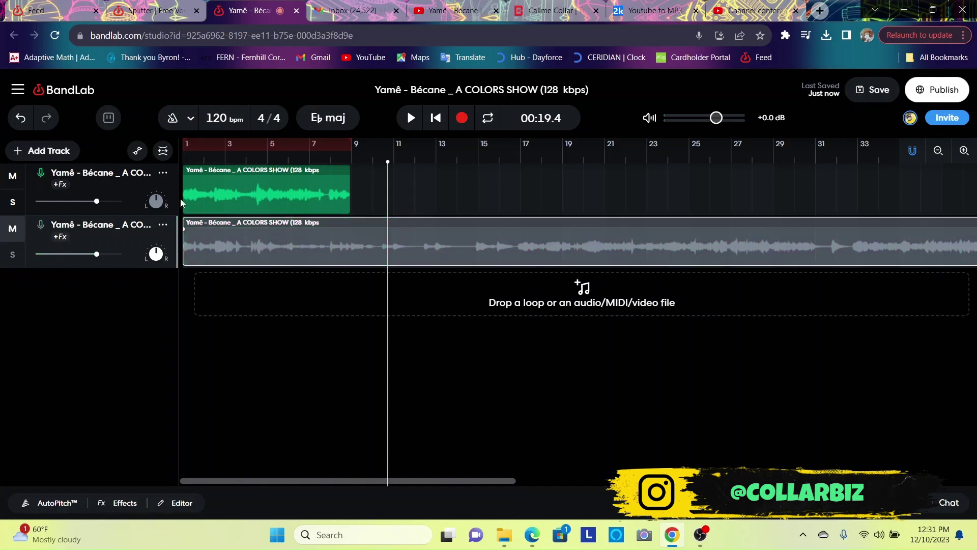
Step: Turn on looping for bars 1 to 9 and play the section with the metronome enabled
left_click(329, 146)
key("space")
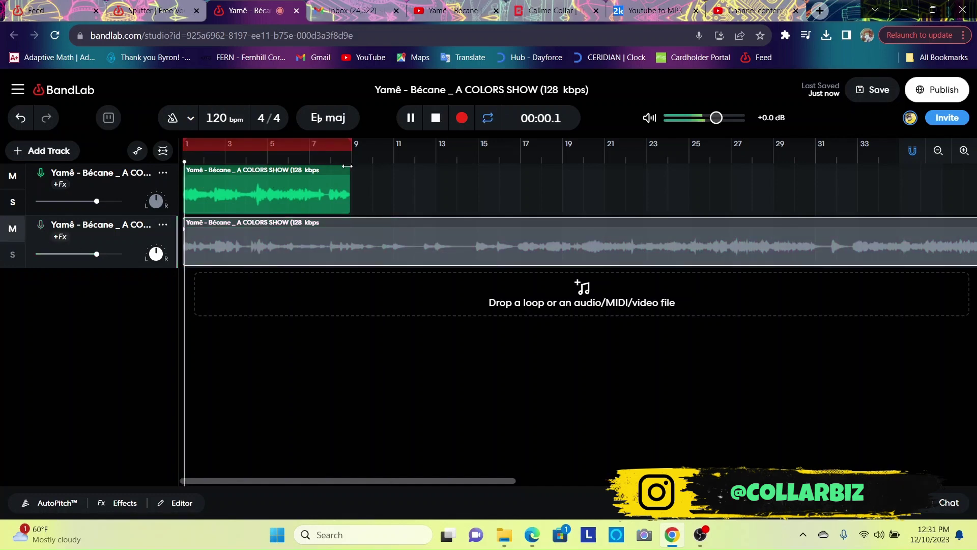
left_click(172, 118)
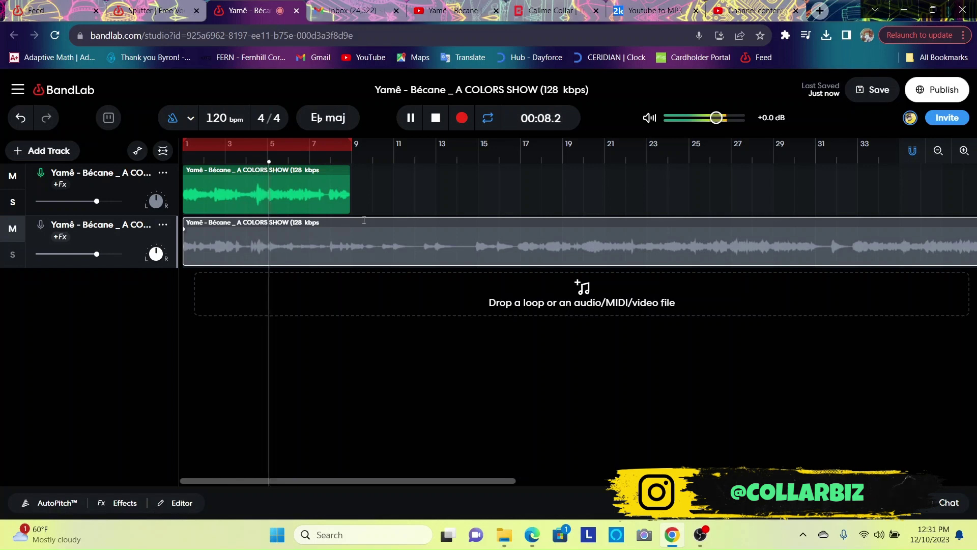
Step: Stop playback and time-stretch the upper track's clip so that it ends exactly at bar 9
left_click(298, 177)
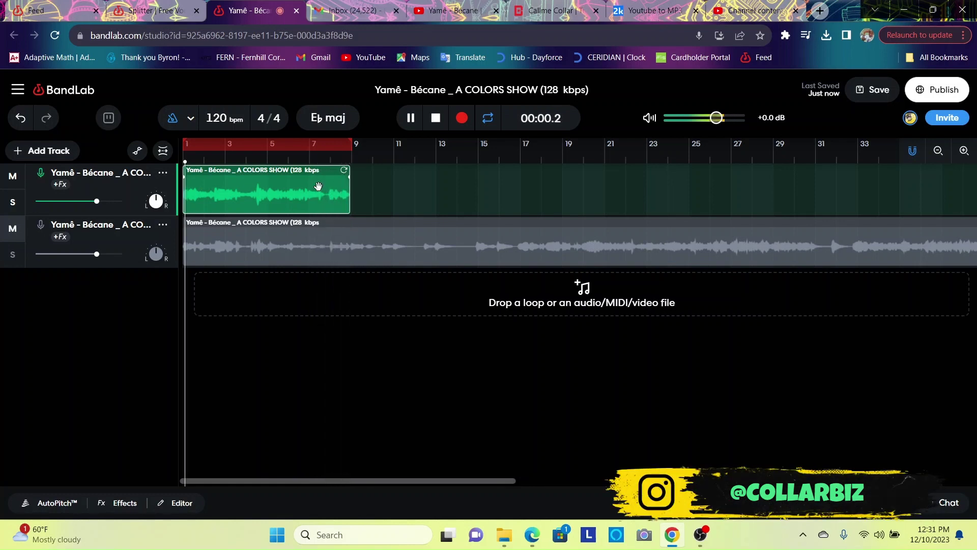
left_click(962, 151)
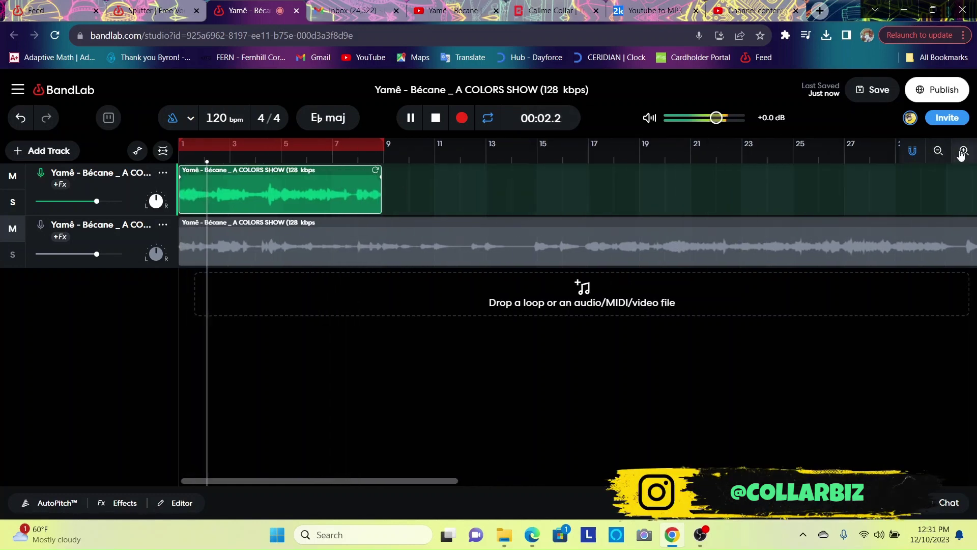
left_click(963, 151)
left_click(962, 150)
left_click(962, 150)
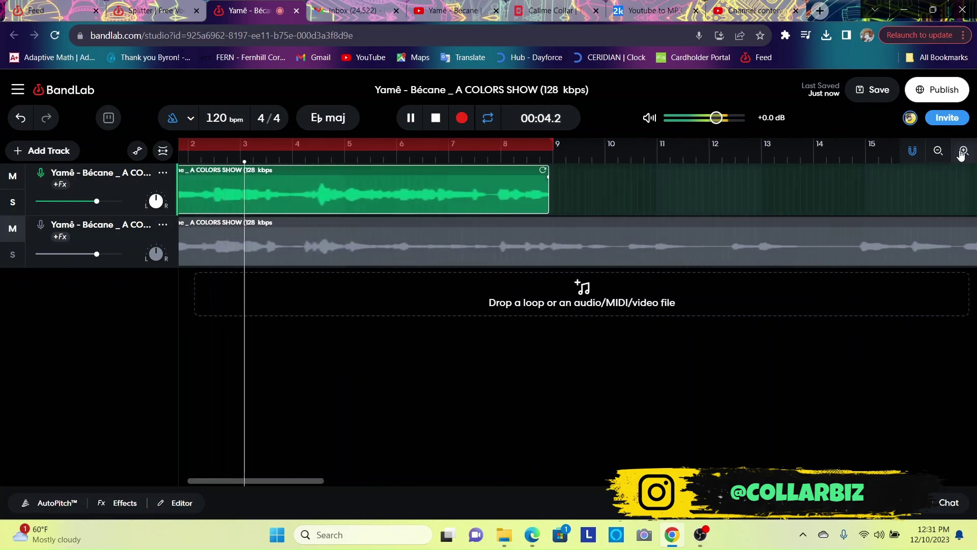
left_click(963, 151)
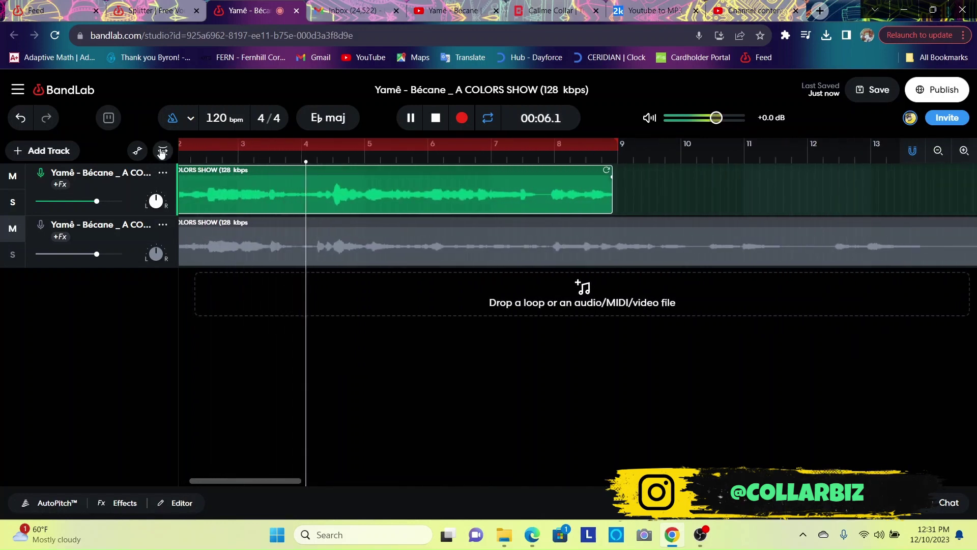
key("space")
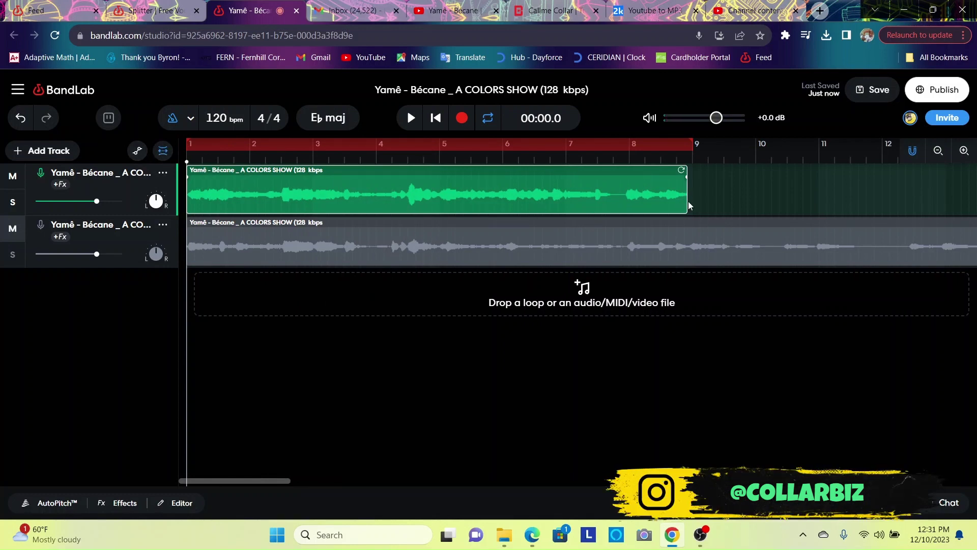
left_click_drag(687, 202, 689, 207)
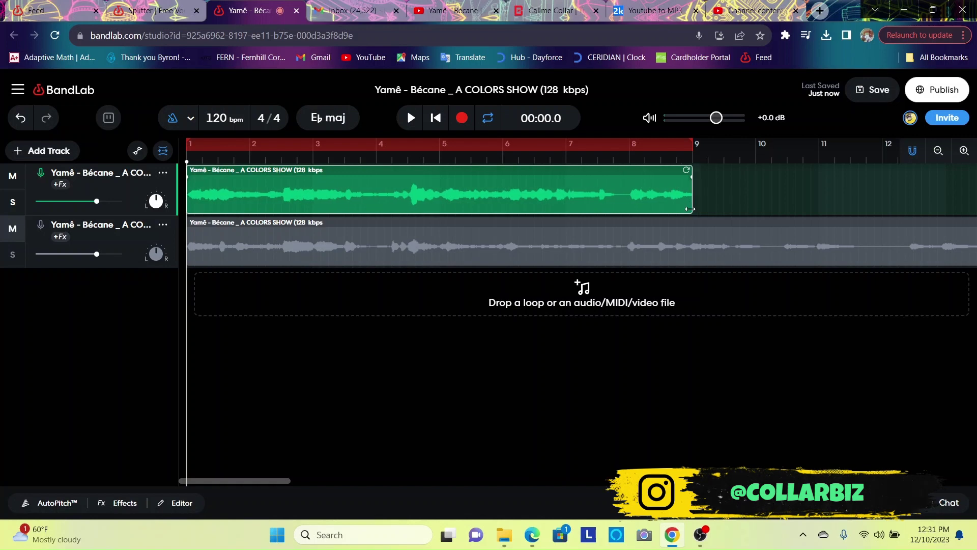
Step: Slice the stretched clip on the upper track into quarter-bar pieces across all eight bars
key("space")
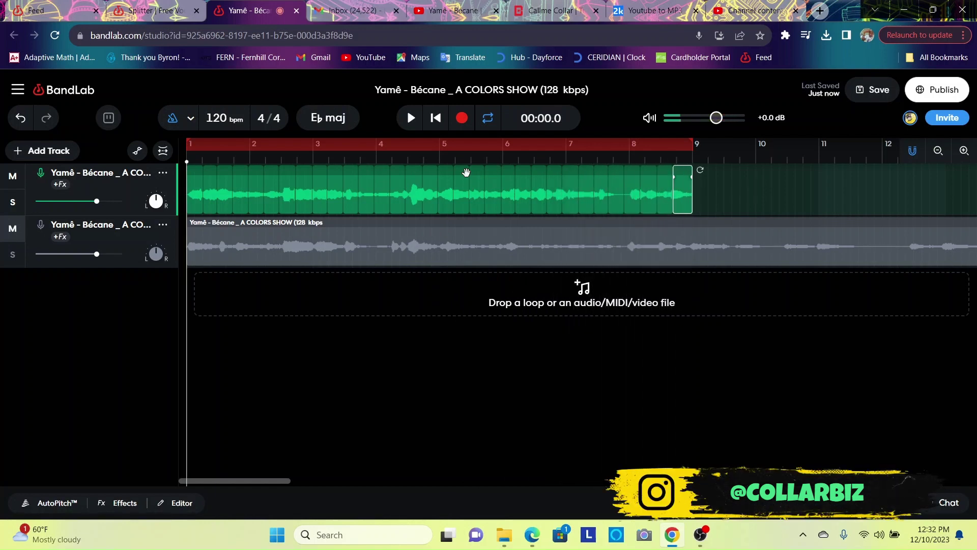
left_click_drag(724, 206, 187, 179)
left_click(754, 199)
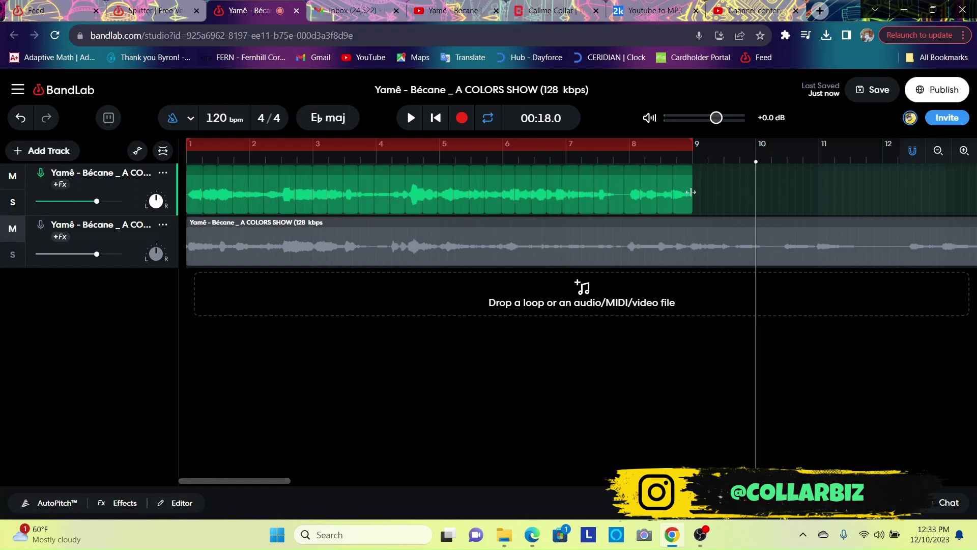
Step: Add a Sampler track and place it between the two audio tracks
left_click(44, 149)
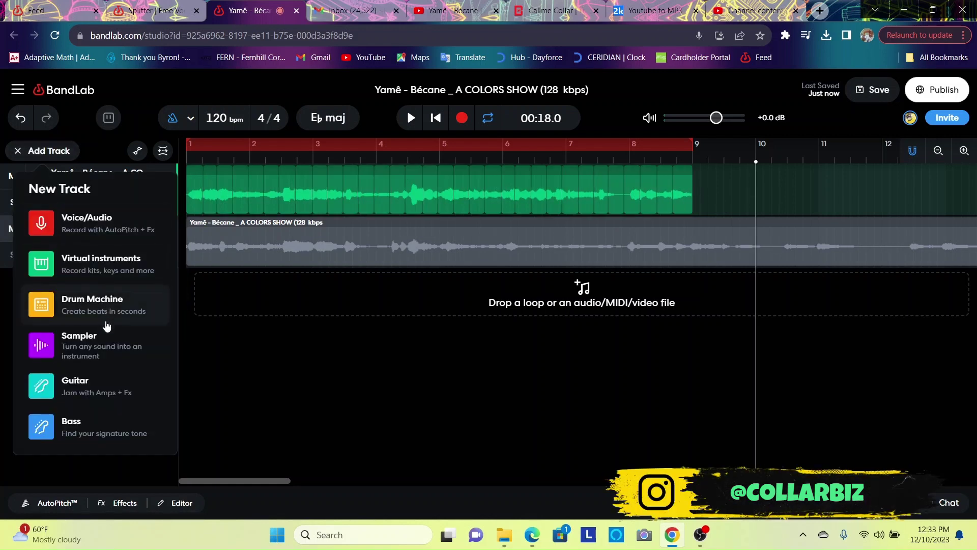
left_click(92, 345)
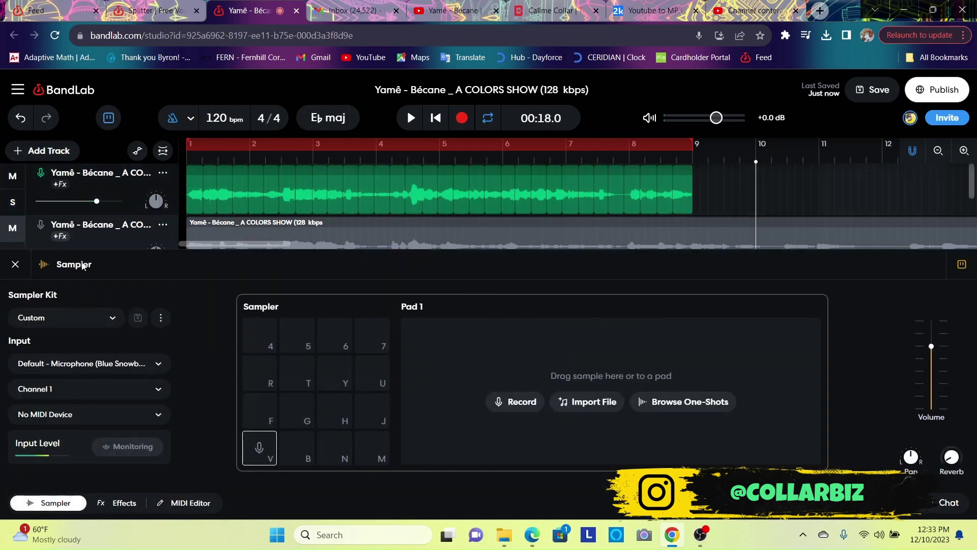
left_click(127, 184)
scroll(232, 222, "up", 2)
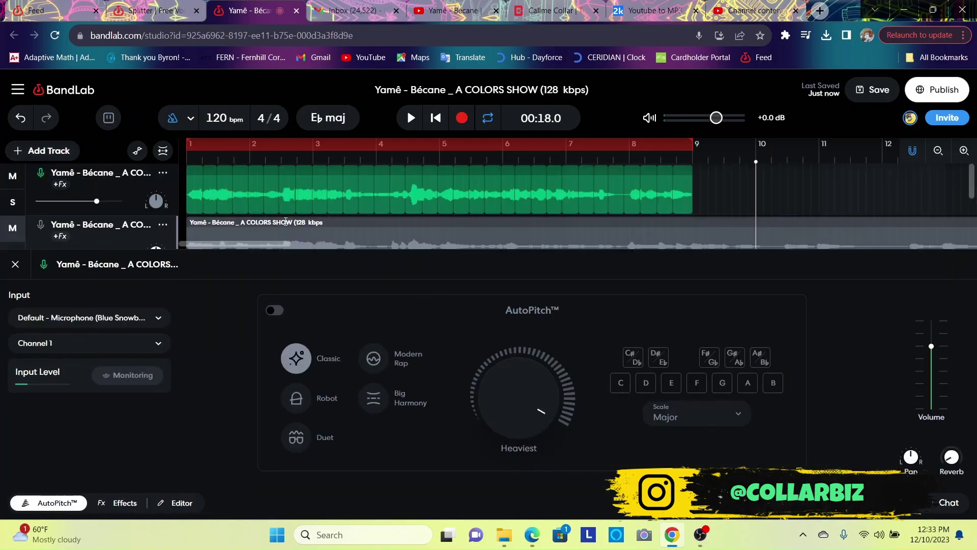
left_click_drag(61, 279, 66, 247)
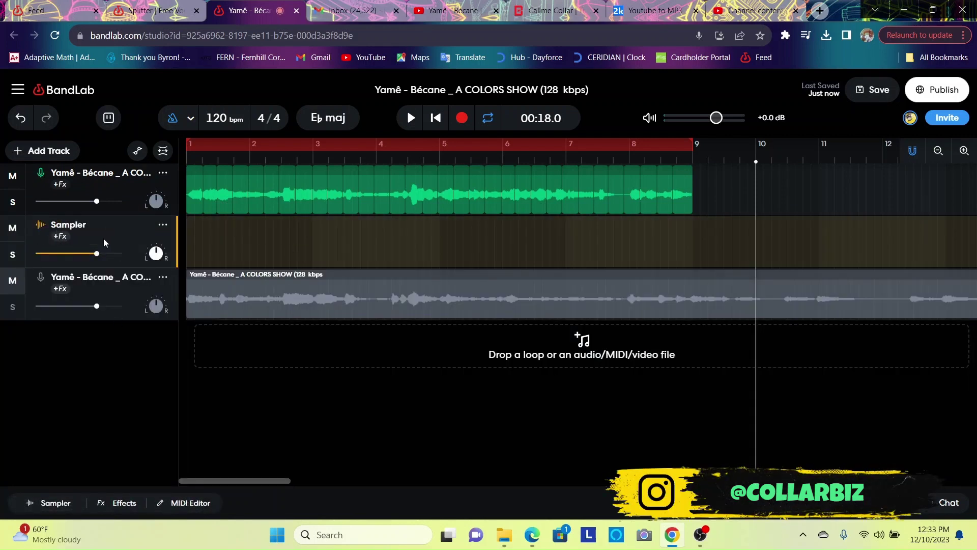
Step: Open the pads of the Sampler track and shorten the loop region to the first bar
left_click(48, 227)
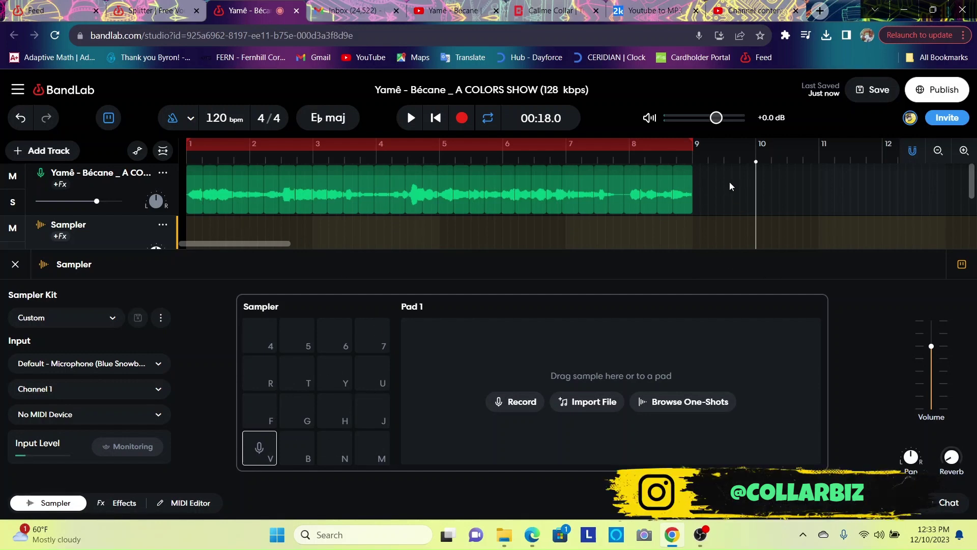
left_click_drag(687, 143, 246, 179)
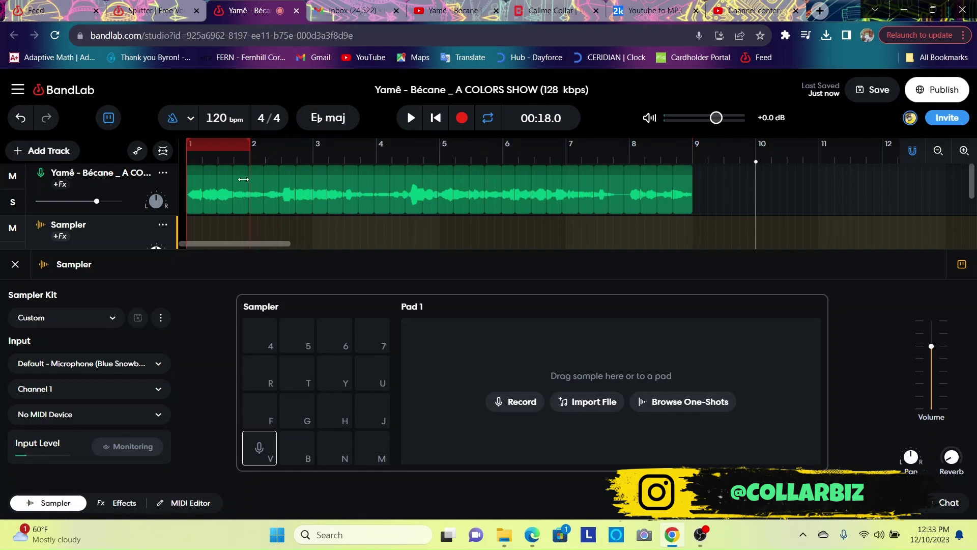
left_click(964, 151)
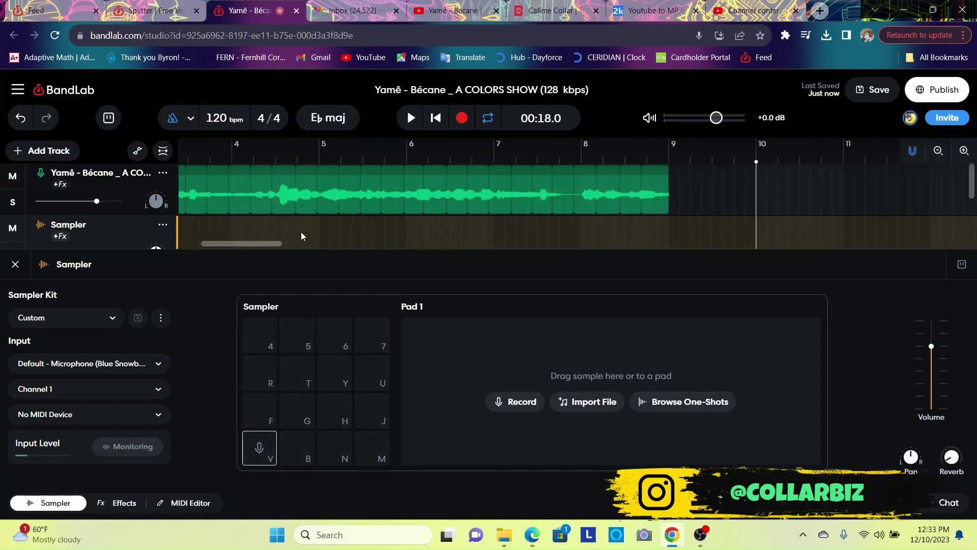
left_click_drag(273, 248, 192, 250)
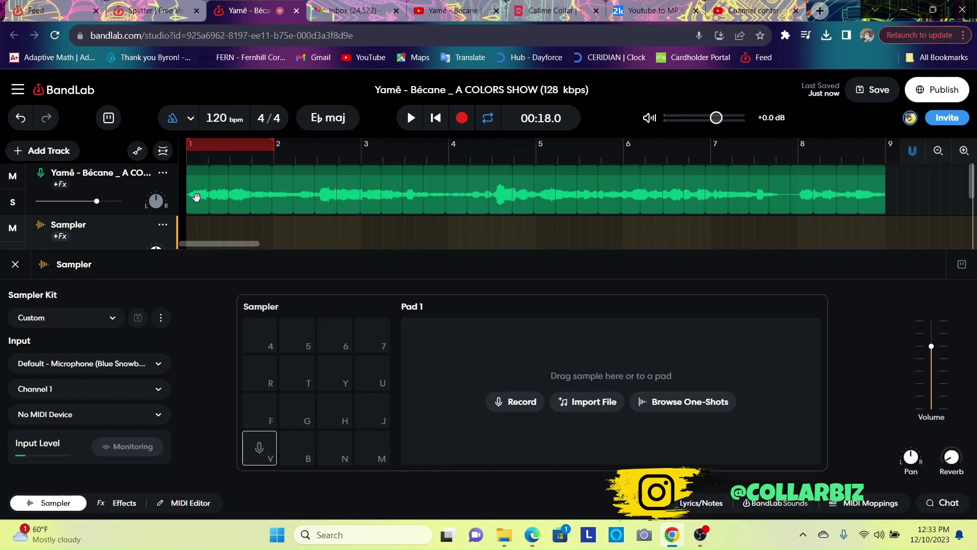
Step: Load the first four audio slices, in order, onto sampler pads V, B, N and M
left_click_drag(196, 197, 253, 449)
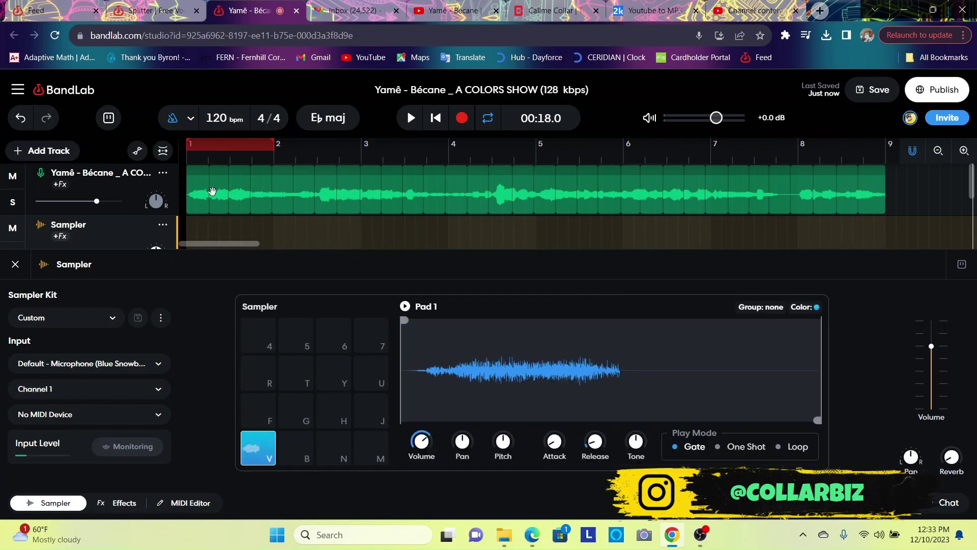
left_click_drag(218, 197, 293, 440)
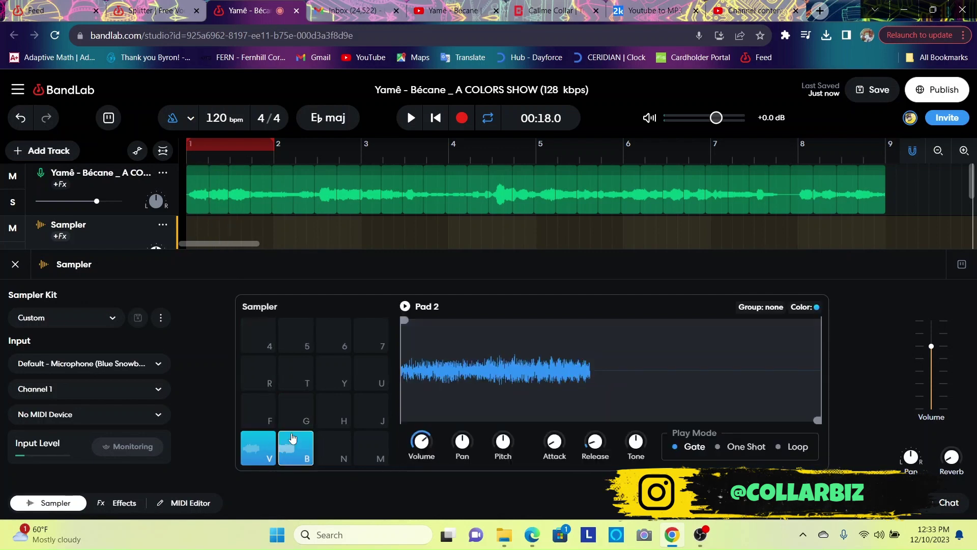
left_click_drag(239, 191, 336, 451)
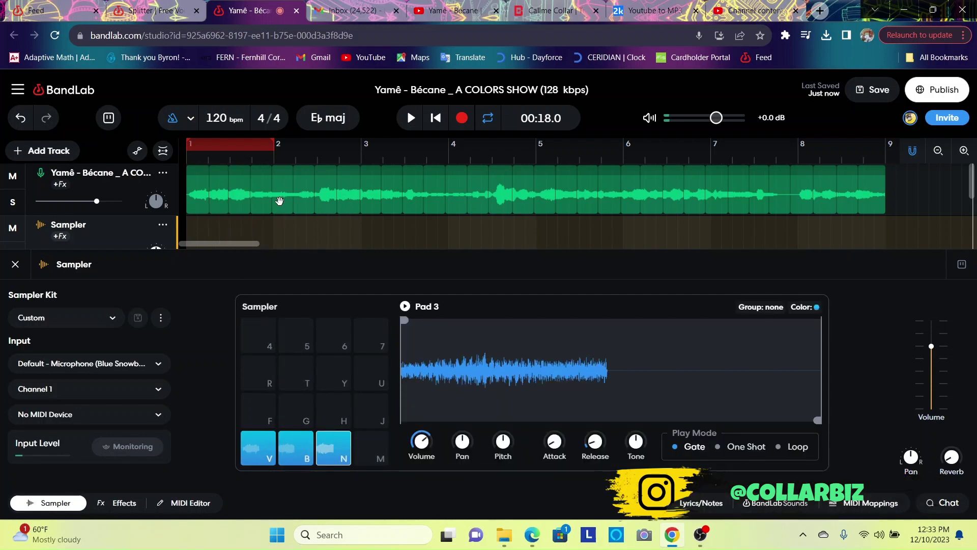
left_click_drag(263, 192, 369, 441)
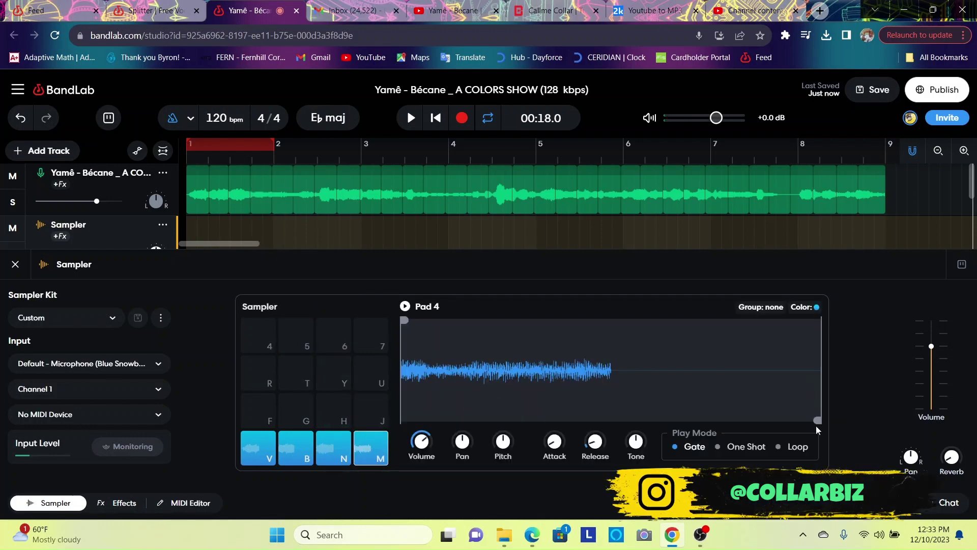
Step: Play the four loaded sampler pads from V through M and back to hear their slices
left_click(262, 455)
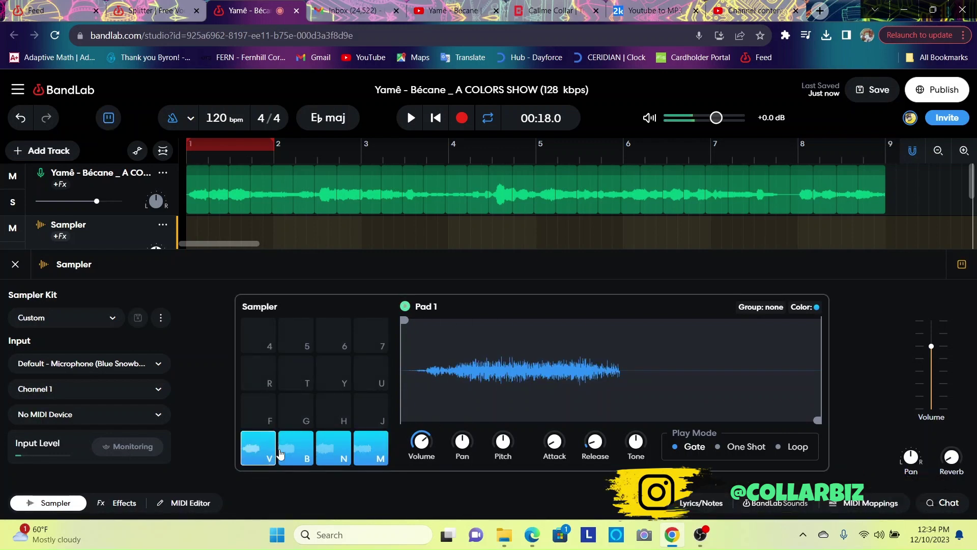
key("b")
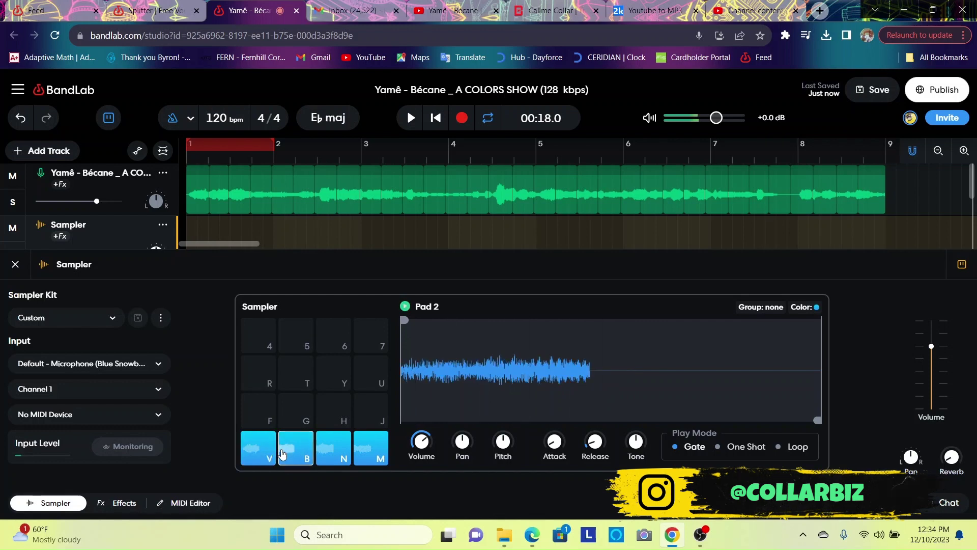
key("n")
key("m")
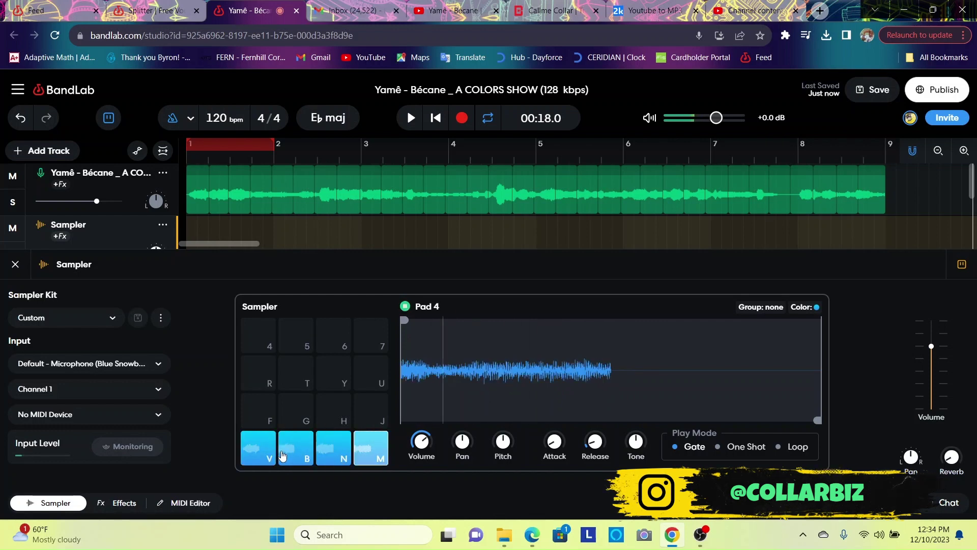
key("n")
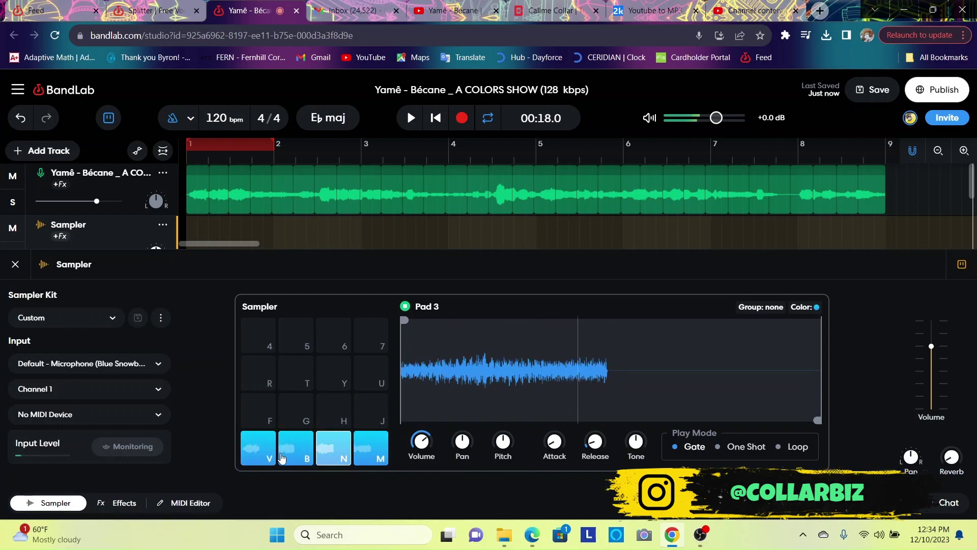
key("b")
key("v")
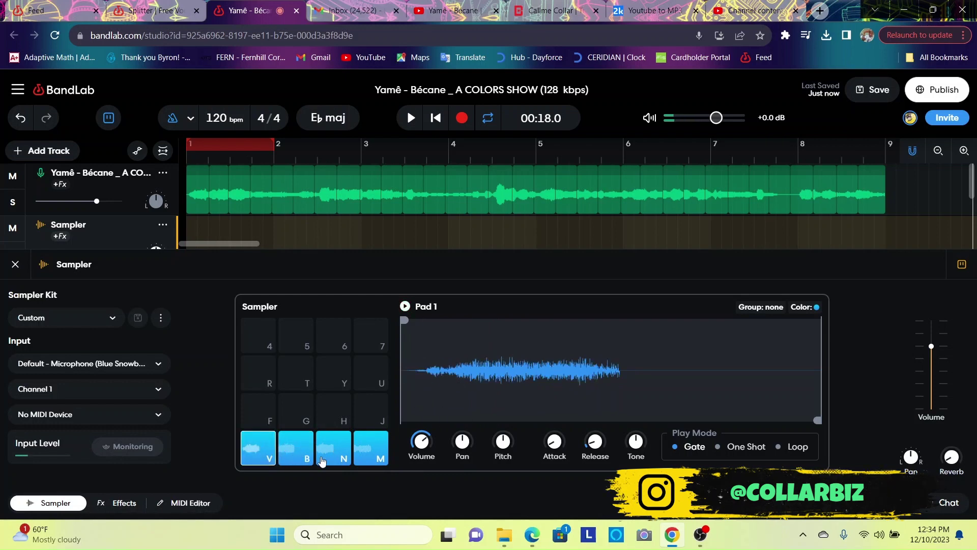
Step: Trim the silence from the start of the sample on Pad 1
left_click_drag(402, 326, 427, 326)
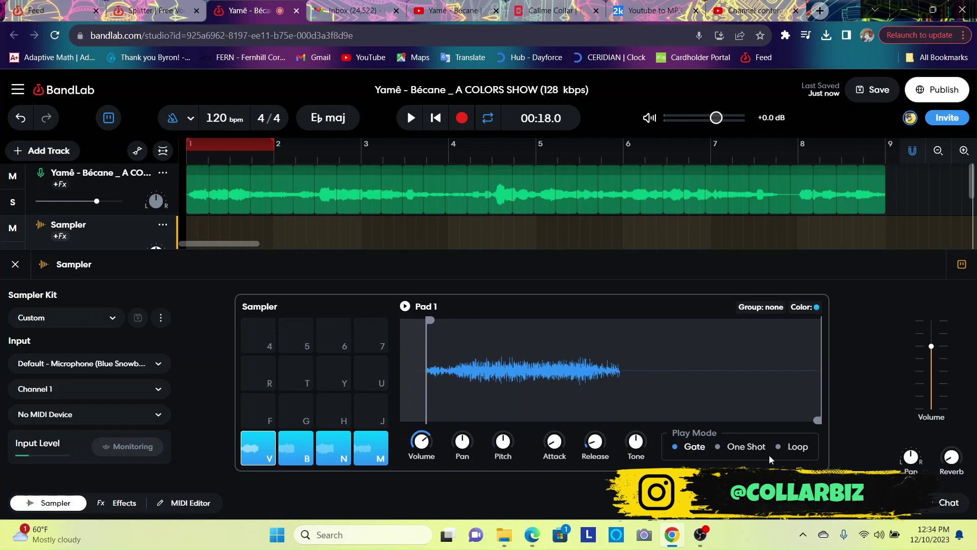
Step: Trim the silence from the end of the samples on Pads 1 through 4
left_click_drag(818, 421, 621, 427)
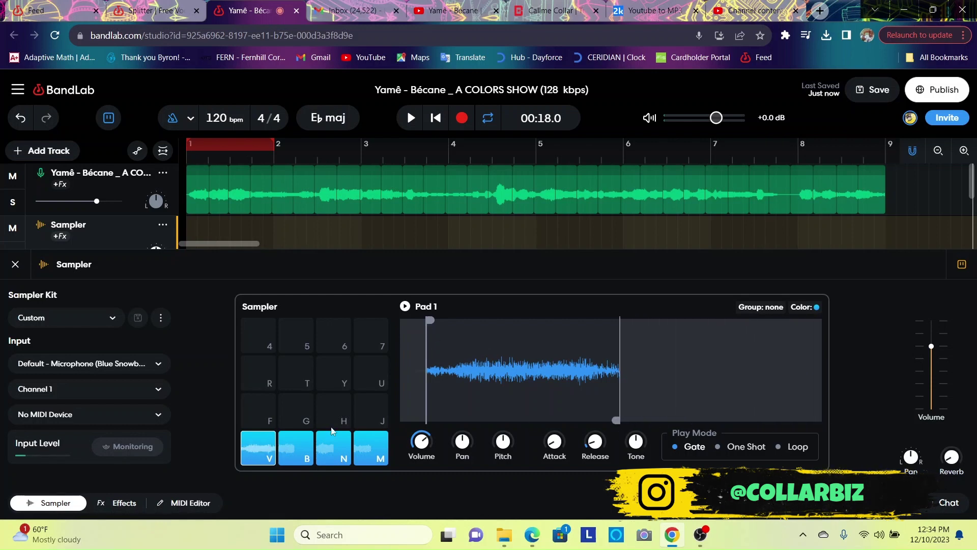
left_click(286, 453)
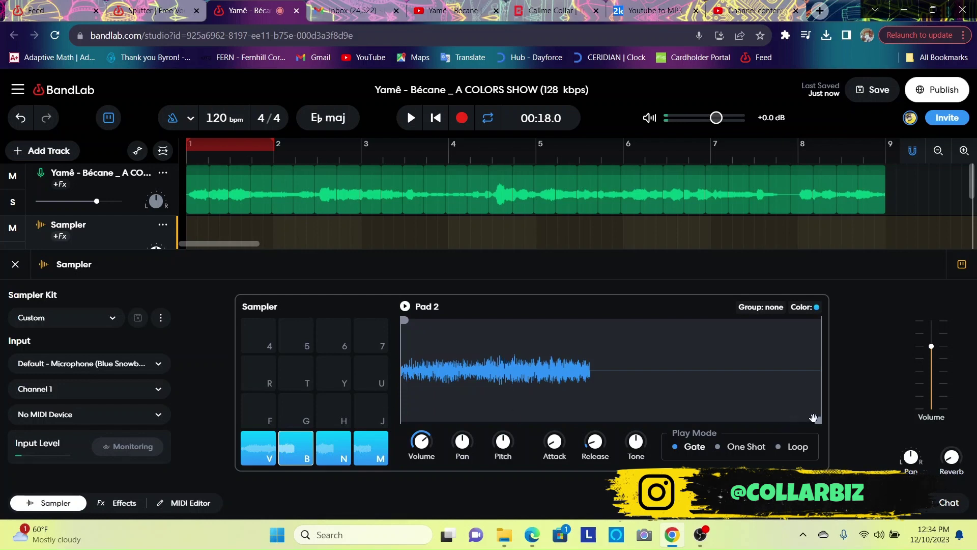
left_click_drag(814, 419, 583, 420)
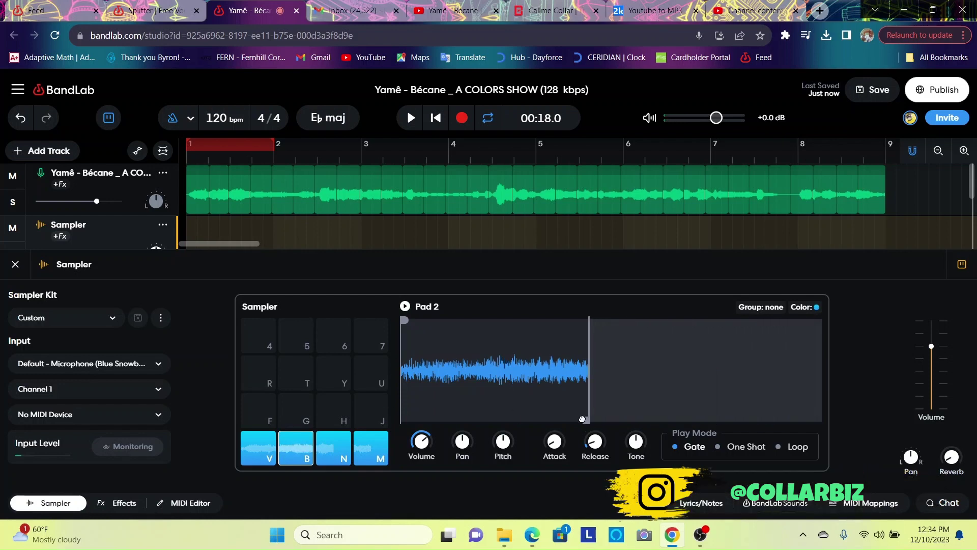
left_click(338, 454)
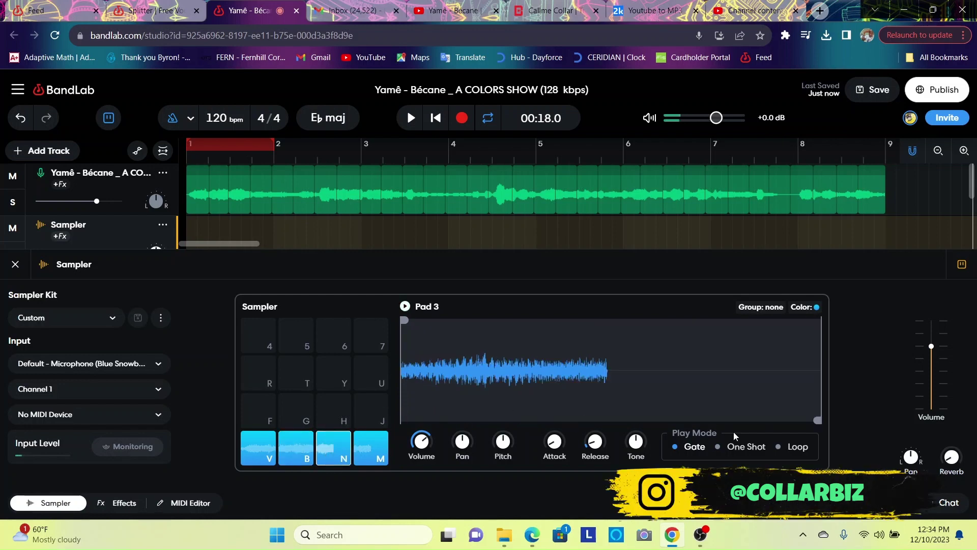
left_click_drag(813, 416, 601, 414)
left_click(371, 448)
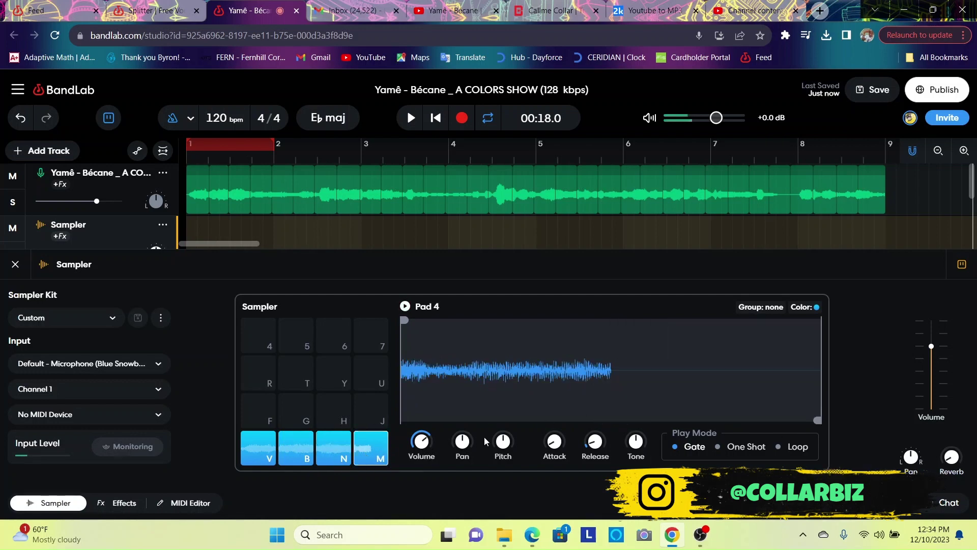
left_click_drag(822, 420, 612, 427)
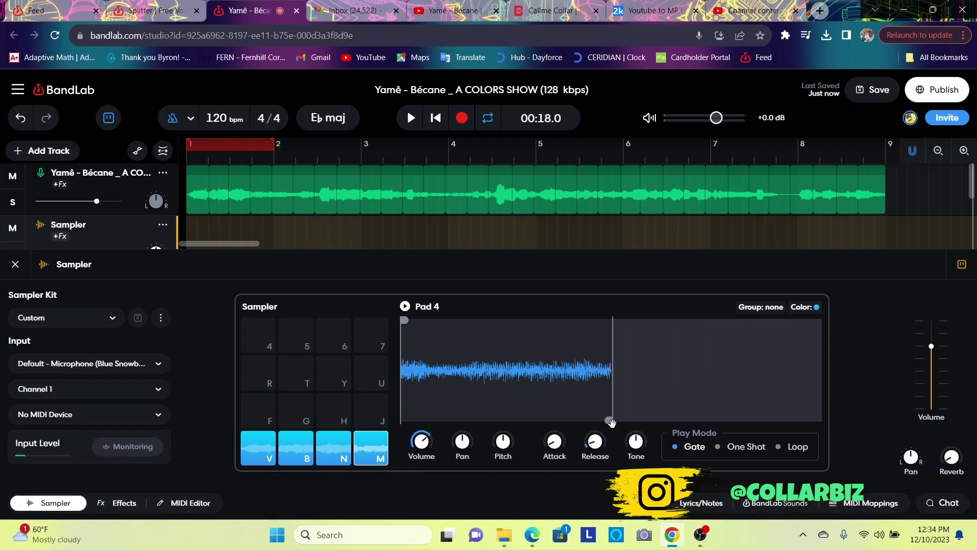
Step: Set the play mode of Pads 4, 3, 2 and 1 to One Shot
left_click(733, 454)
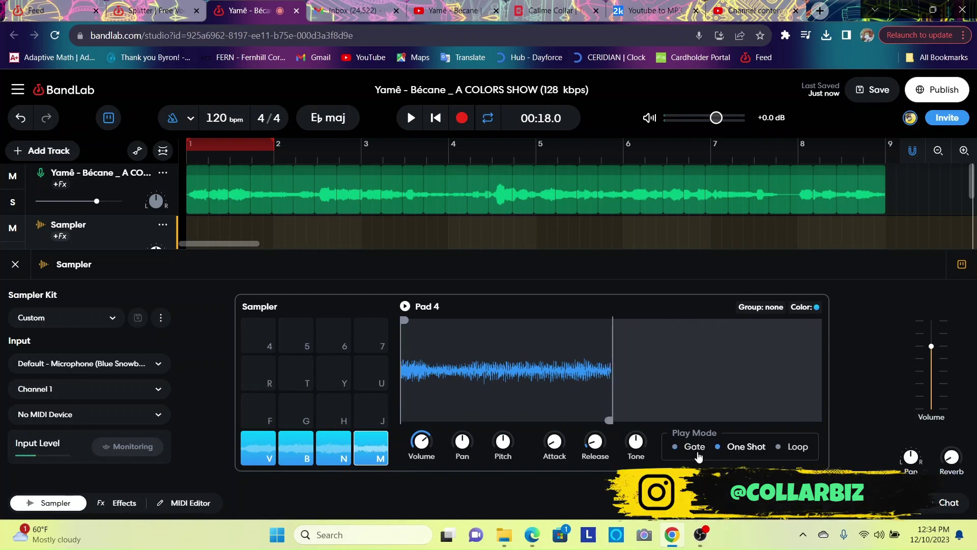
left_click(339, 455)
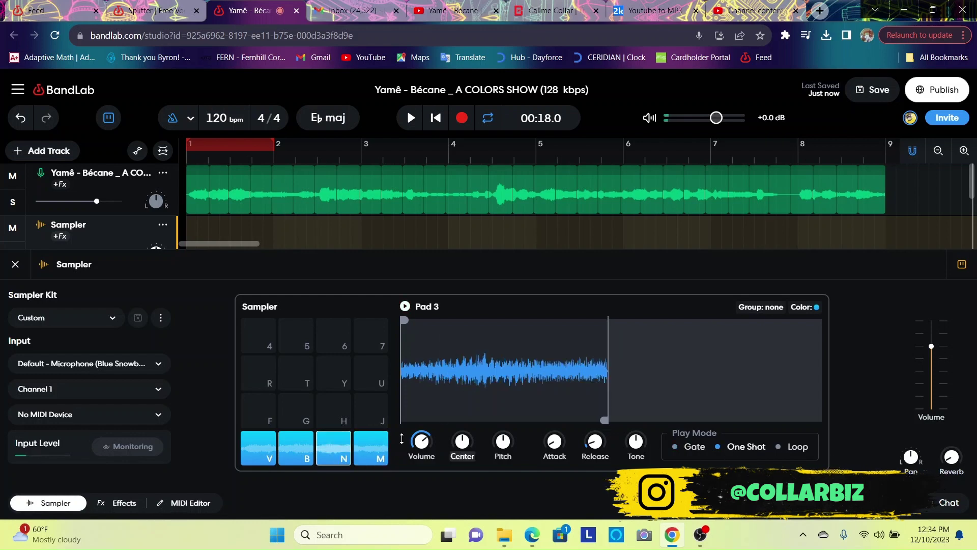
left_click(304, 454)
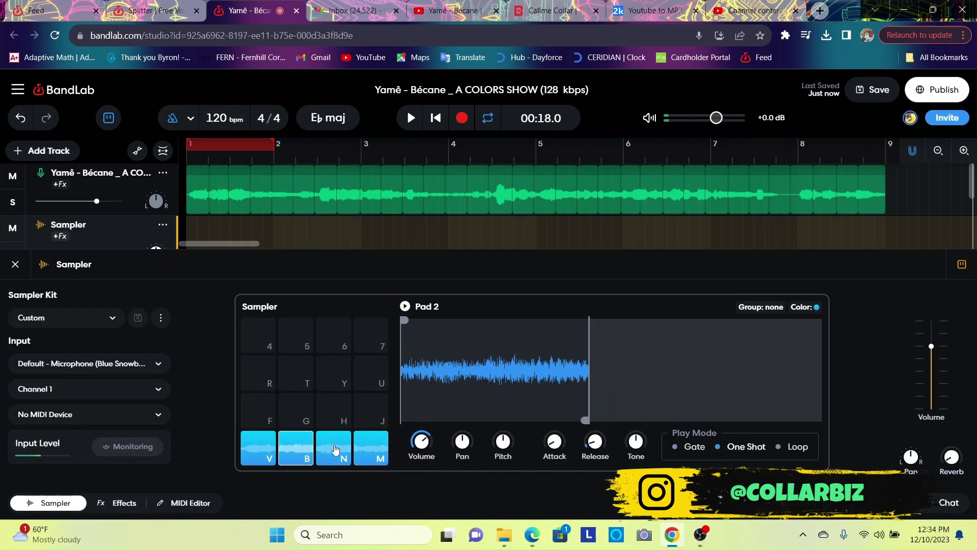
left_click(249, 455)
left_click(733, 447)
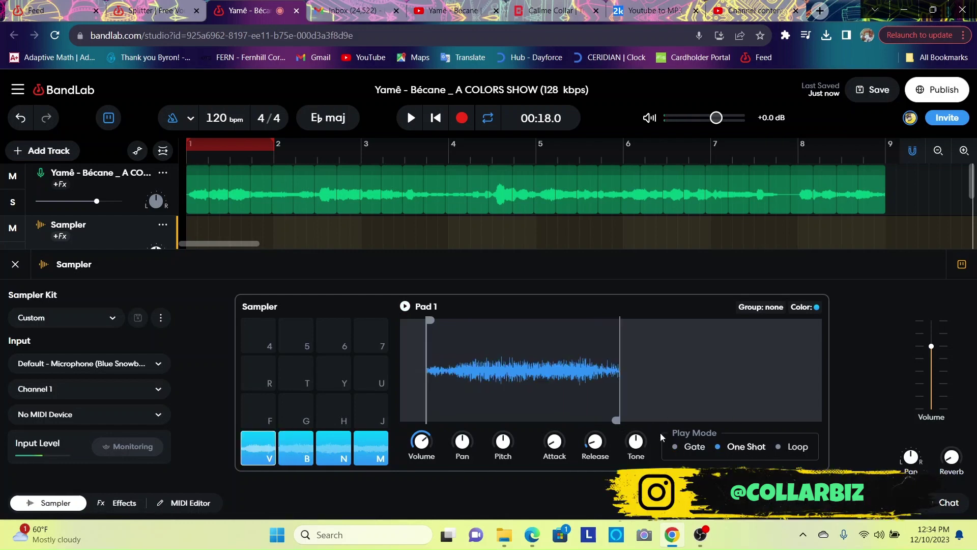
Step: Play pads V, B, N and M in varying order to hear the trimmed one-shot slices
left_click(264, 448)
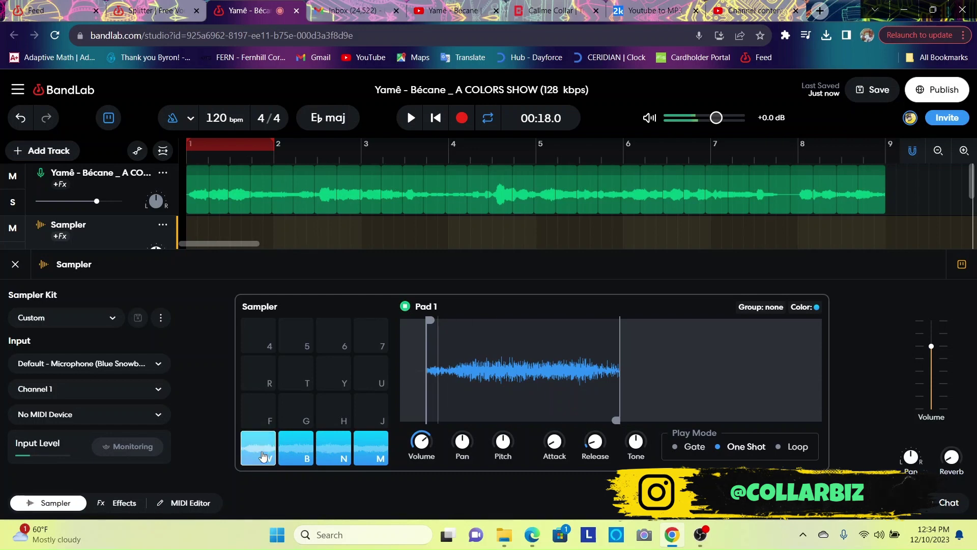
left_click(300, 446)
left_click(301, 447)
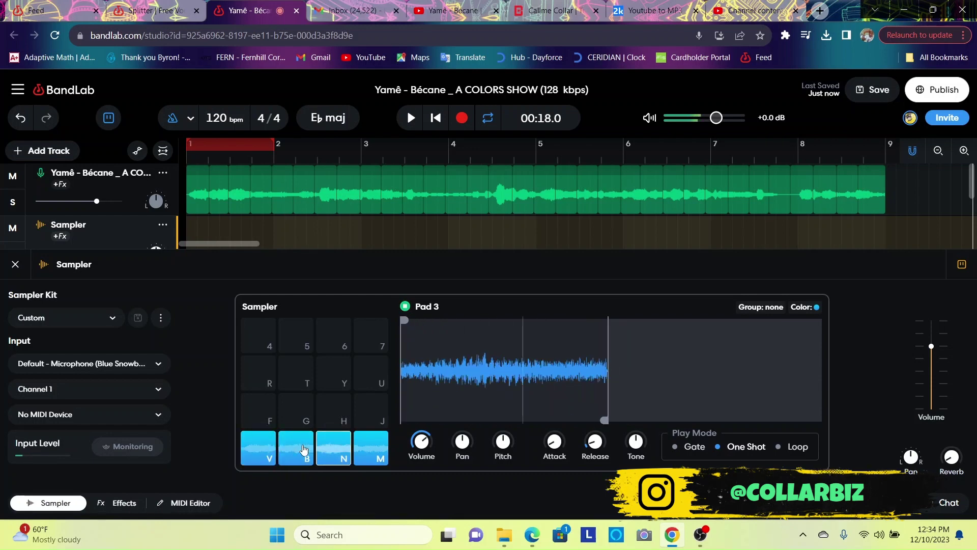
key("v")
key("v")
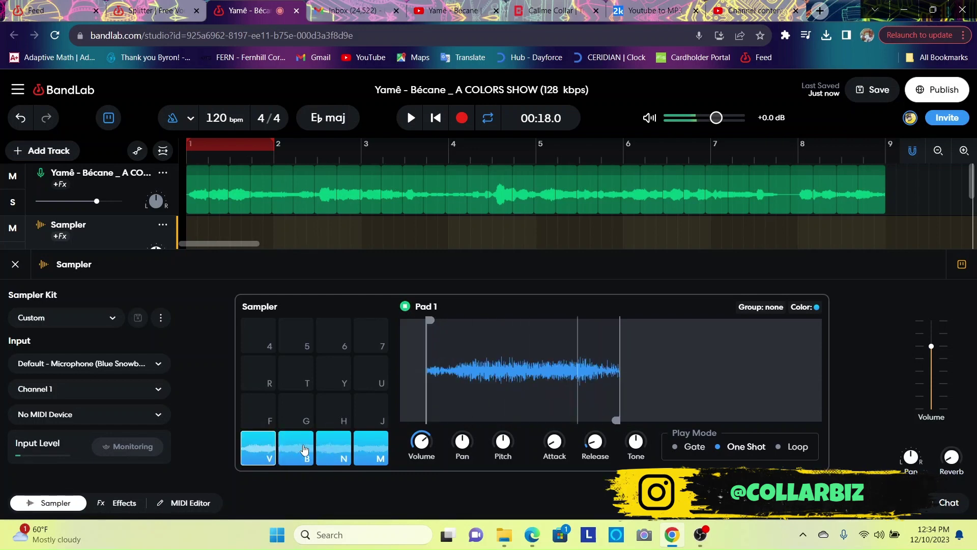
key("b")
key("n")
key("m")
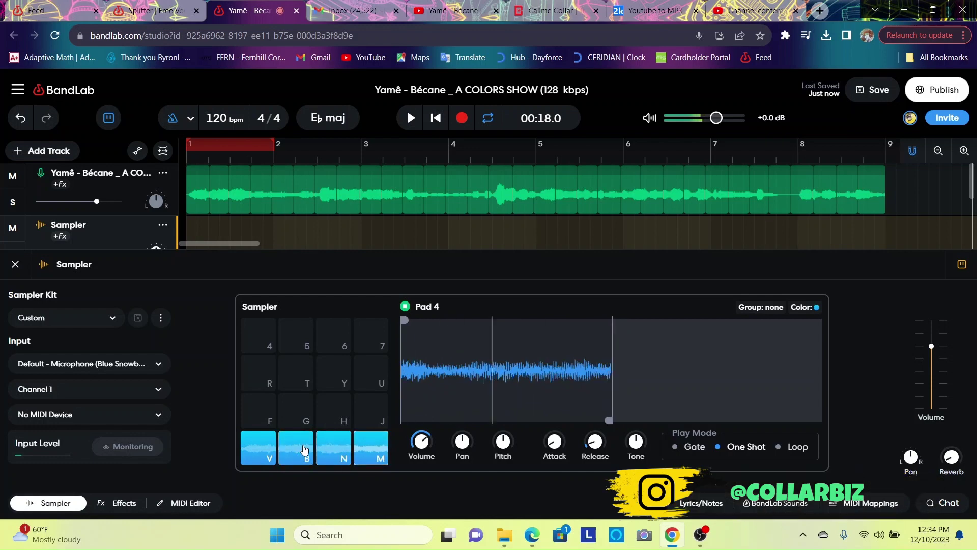
key("m")
key("n")
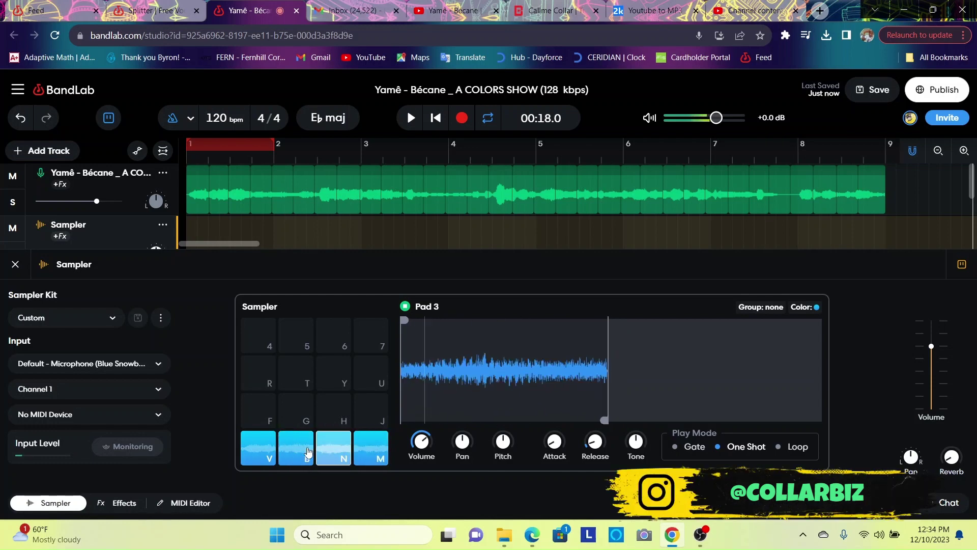
key("v")
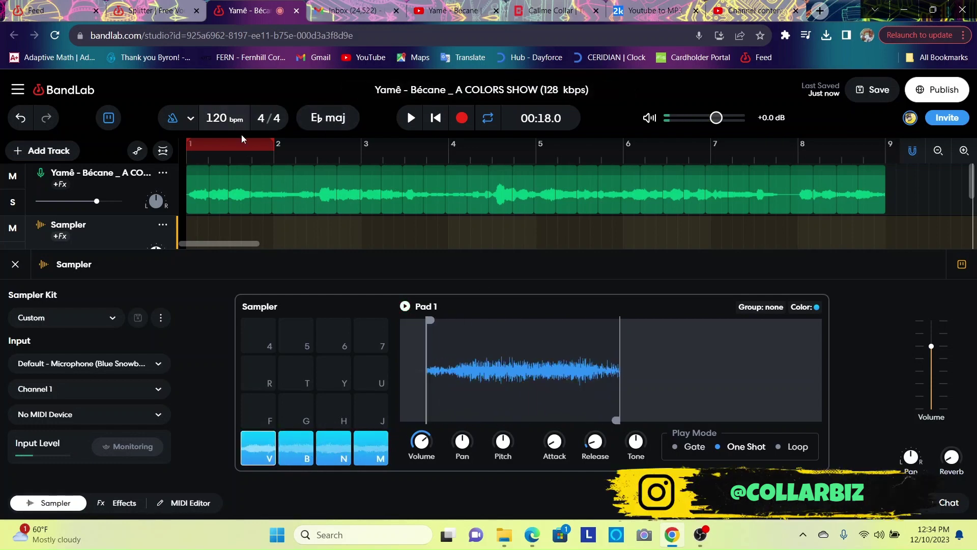
Step: Move the loop region to bar 2 and load that bar's four slices, in order, onto pads F, G, H and J
left_click_drag(237, 145, 325, 147)
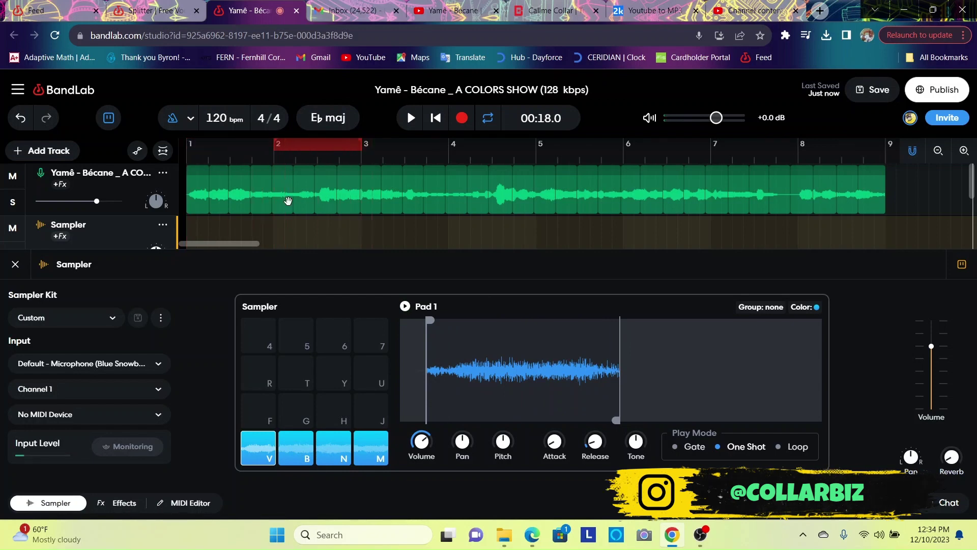
key("f")
key("g")
key("h")
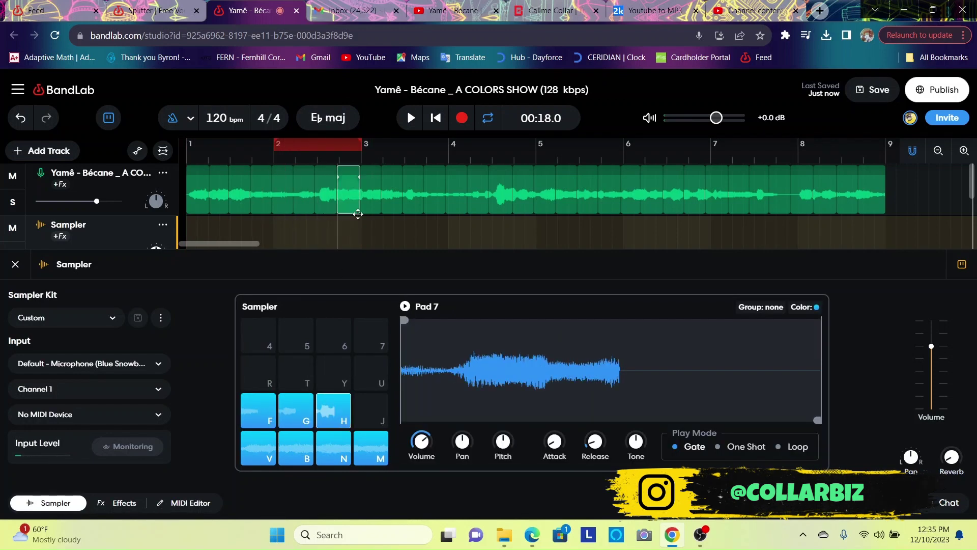
key("j")
Step: Move the loop region to bar 3 and load that bar's four slices, in order, onto pads R, T, Y and U
left_click_drag(337, 146, 425, 146)
key("r")
key("t")
key("y")
key("u")
Step: Load the slices of bar 4, in order, onto sampler pads 4, 5, 6 and 7
left_click(261, 333)
left_click(306, 322)
left_click(343, 332)
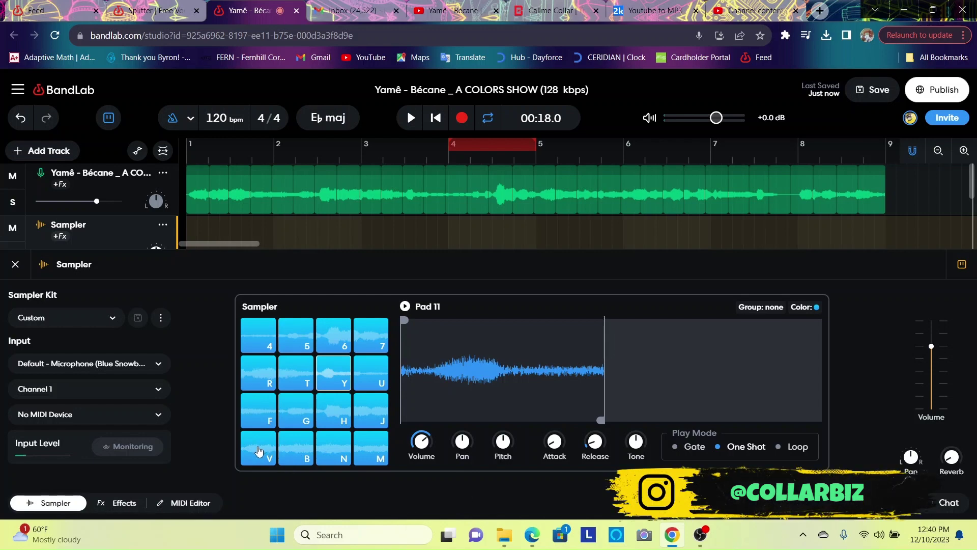
Step: Play all sixteen sampler pads one by one, row by row from V to 7, to check each slice
key("v")
key("b")
key("n")
key("m")
left_click(271, 413)
left_click(306, 413)
left_click(337, 411)
left_click(364, 413)
left_click(272, 375)
left_click(298, 375)
left_click(329, 375)
left_click(374, 375)
left_click(262, 337)
left_click(297, 336)
left_click(350, 339)
left_click(363, 340)
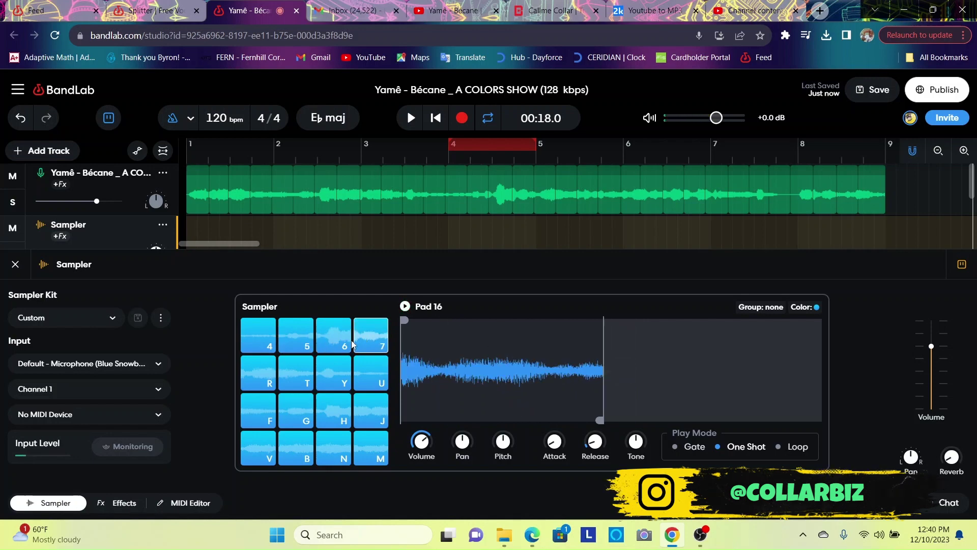
Step: Perform the loaded slices as a sequence across the V, G, R and 4 pad rows to try out a melody
key("v")
key("b")
key("n")
key("m")
key("g")
key("h")
key("j")
key("r")
key("t")
key("y")
key("u")
key("4")
key("5")
key("6")
key("7")
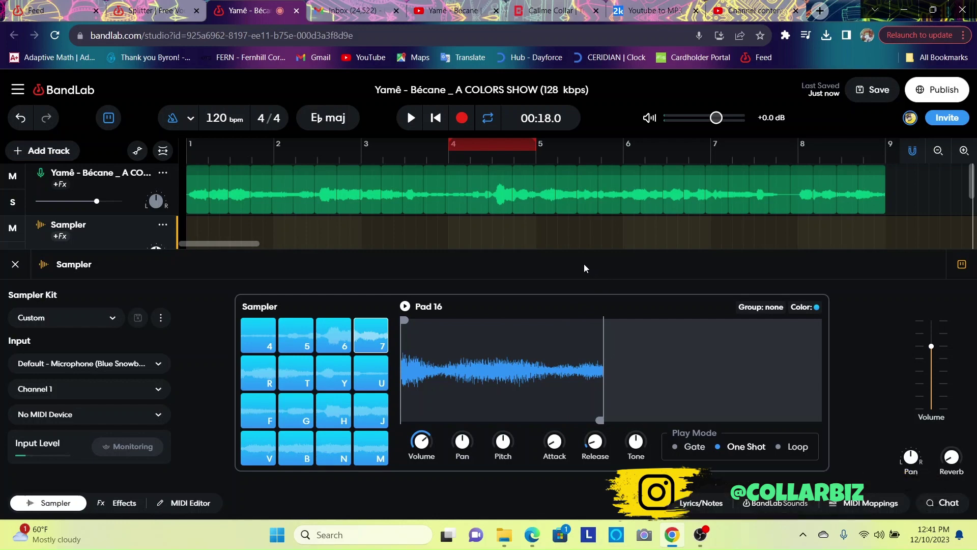
left_click(707, 534)
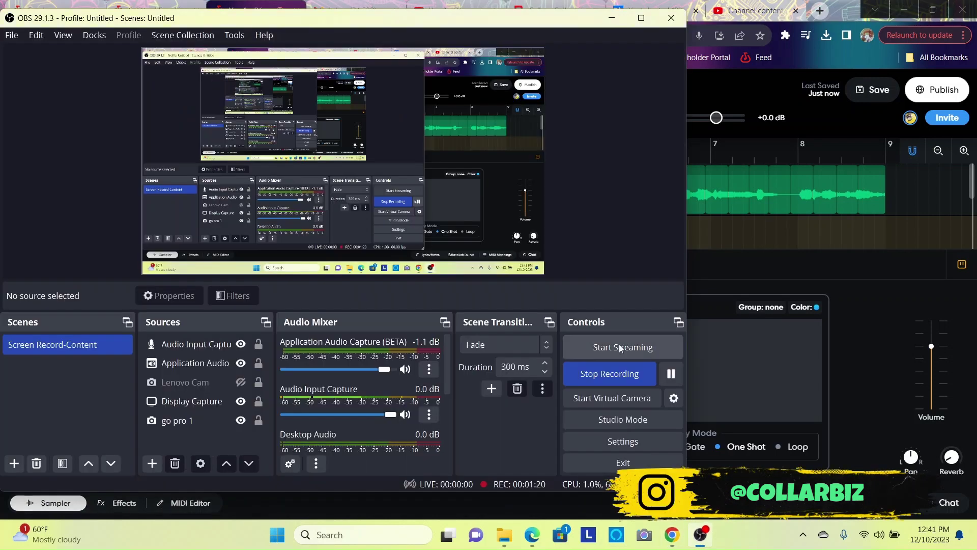